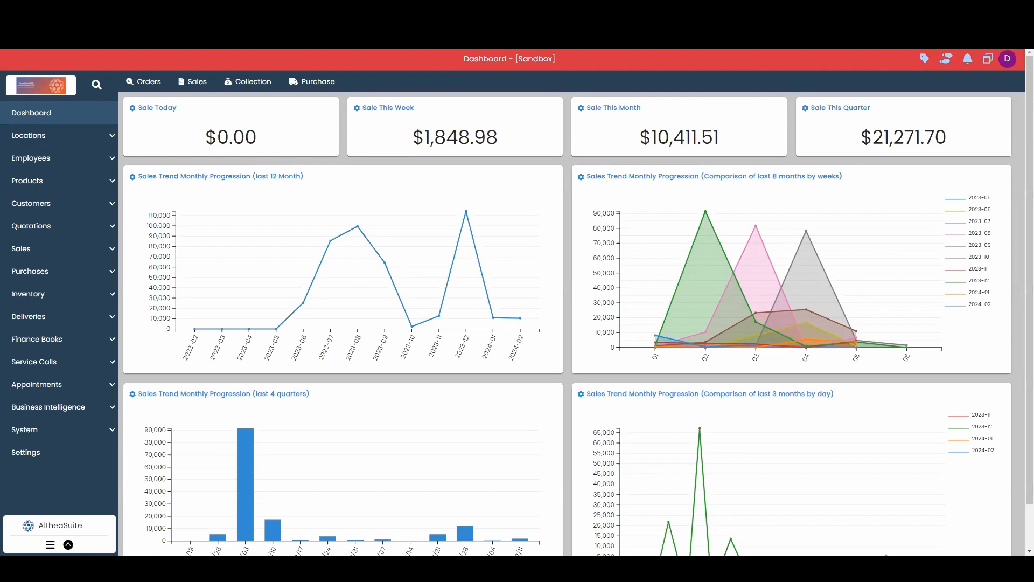
# Open the Safavieh Brian Decorative Pillows - Set of 2 item from the product items list for modification
pyautogui.click(81, 181)
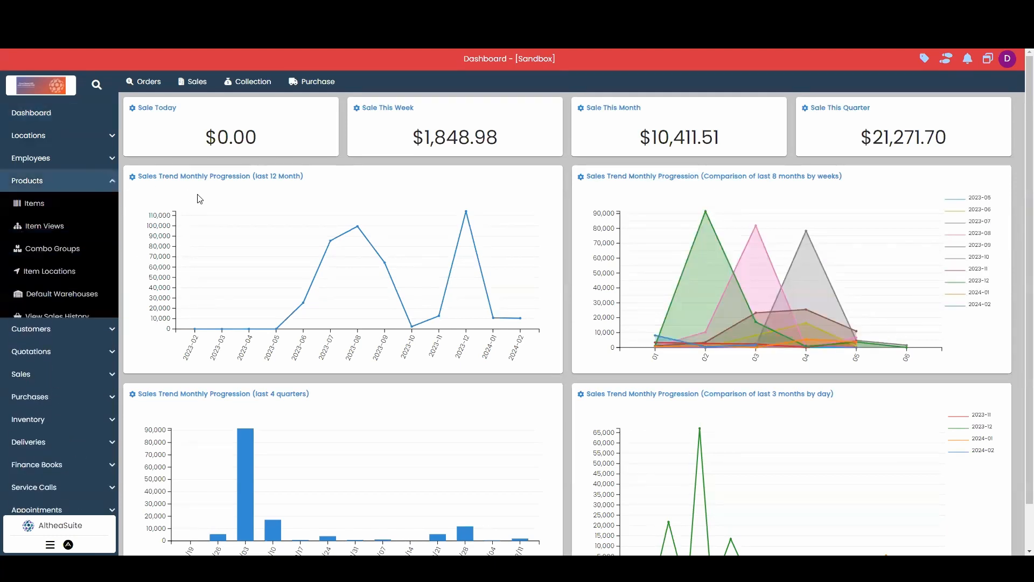
pyautogui.click(65, 204)
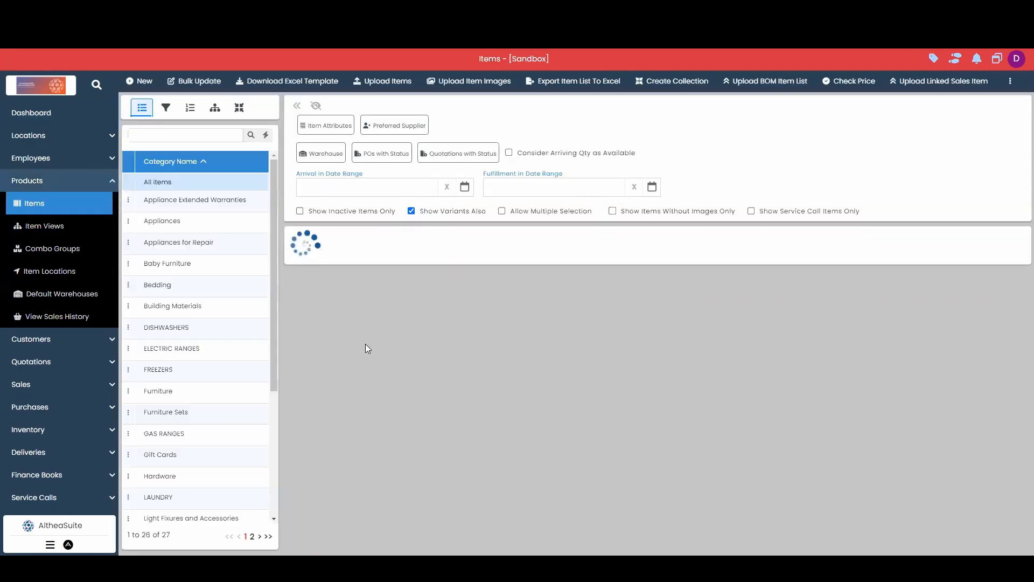
pyautogui.scroll(-3, 334, 426)
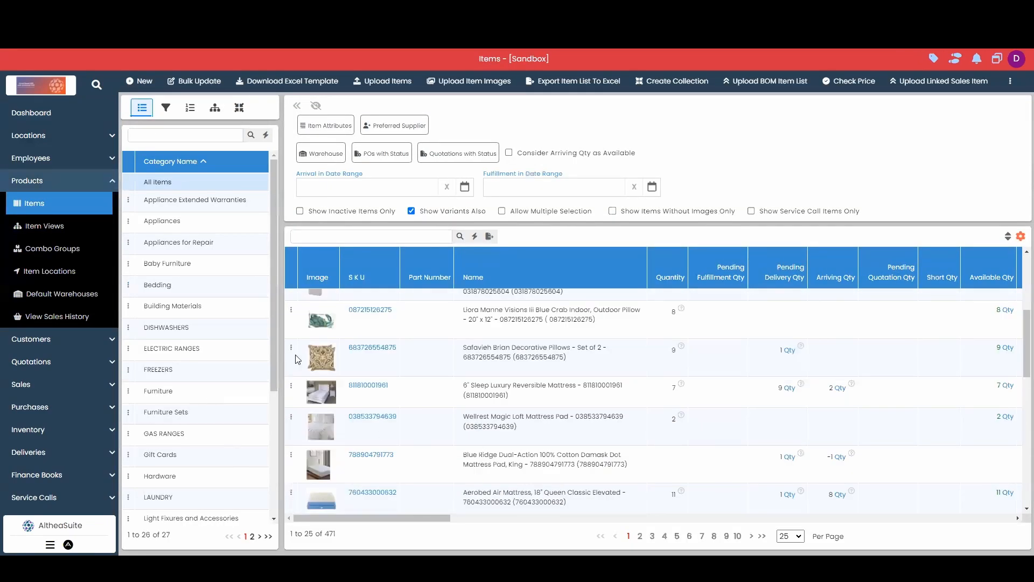
pyautogui.click(398, 364)
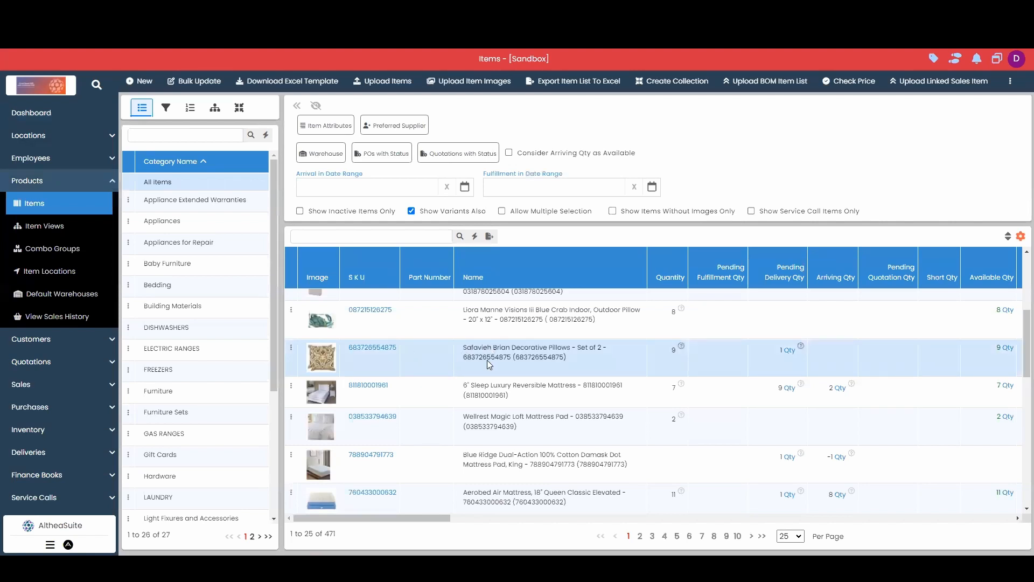
pyautogui.click(291, 348)
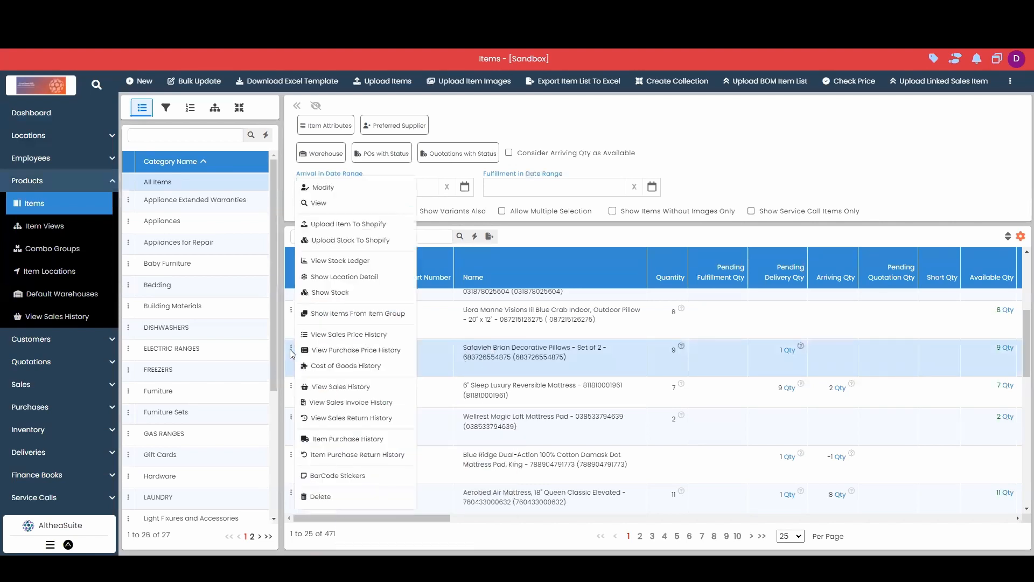
pyautogui.click(317, 188)
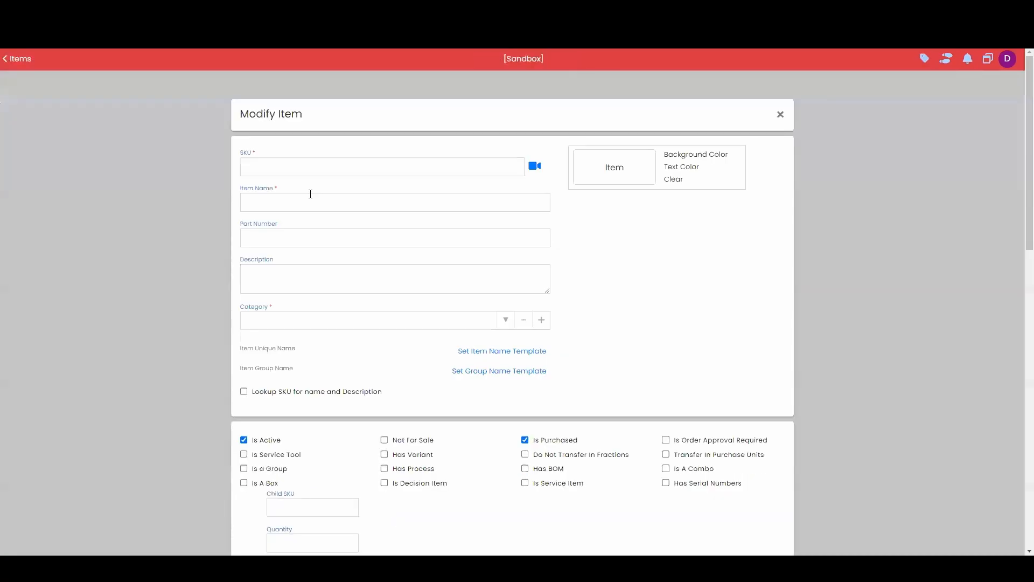
# Confirm the item's additional notes with the Size, Color and Style lines as More Information, and update the item
pyautogui.scroll(-12, 677, 422)
pyautogui.scroll(-6, 678, 426)
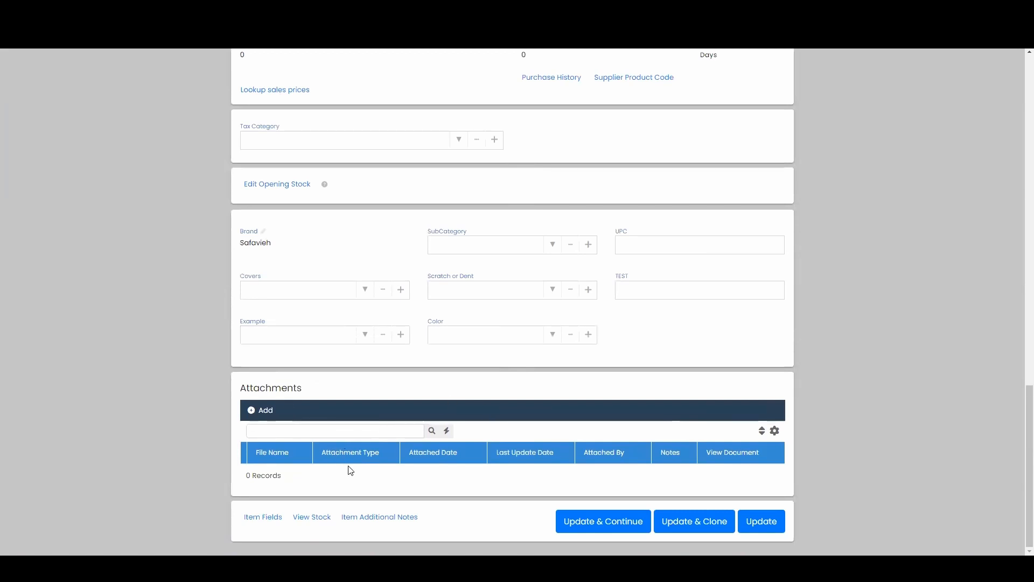
pyautogui.click(357, 522)
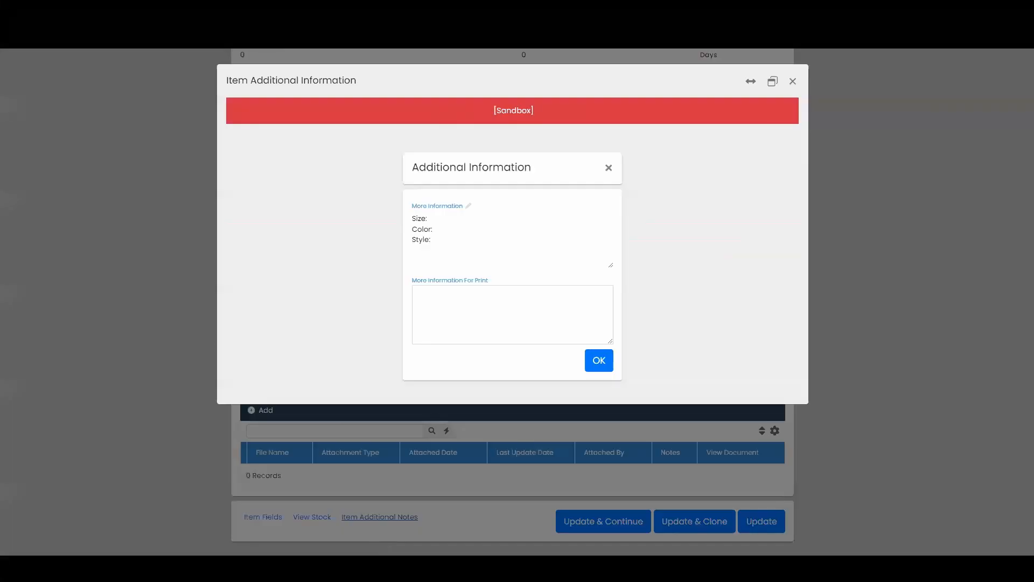
pyautogui.click(432, 219)
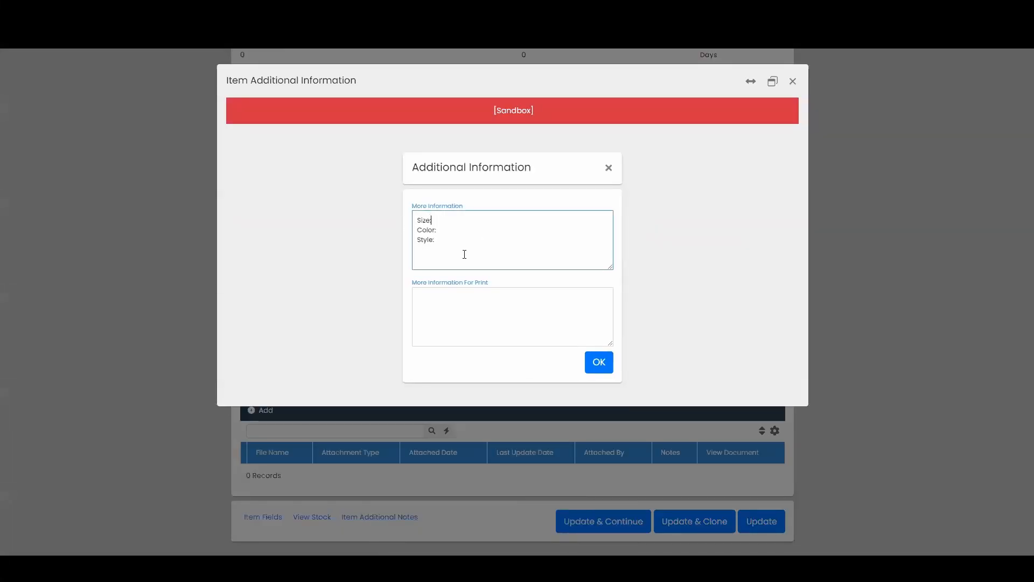
pyautogui.click(475, 241)
pyautogui.click(596, 366)
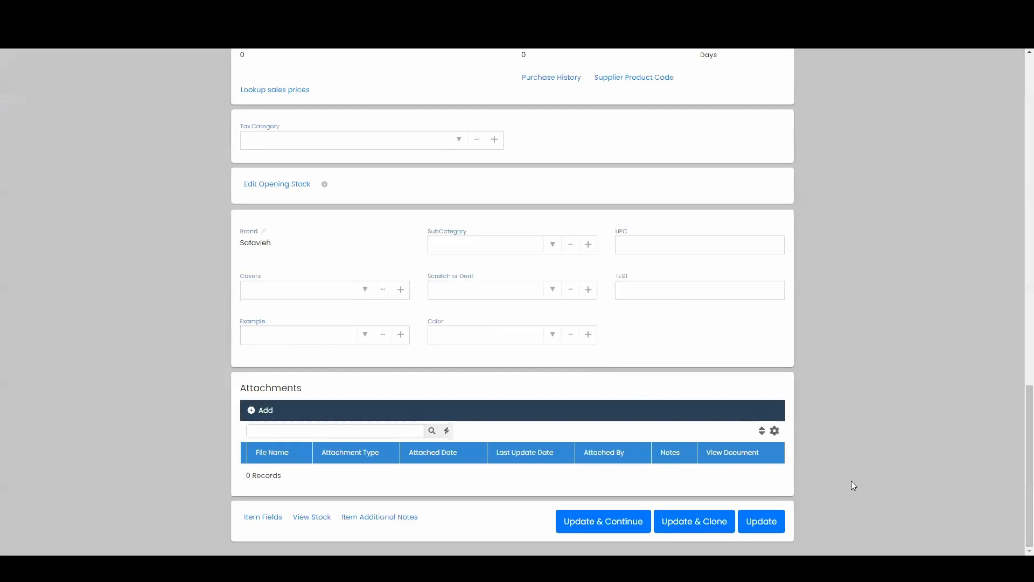
pyautogui.click(776, 521)
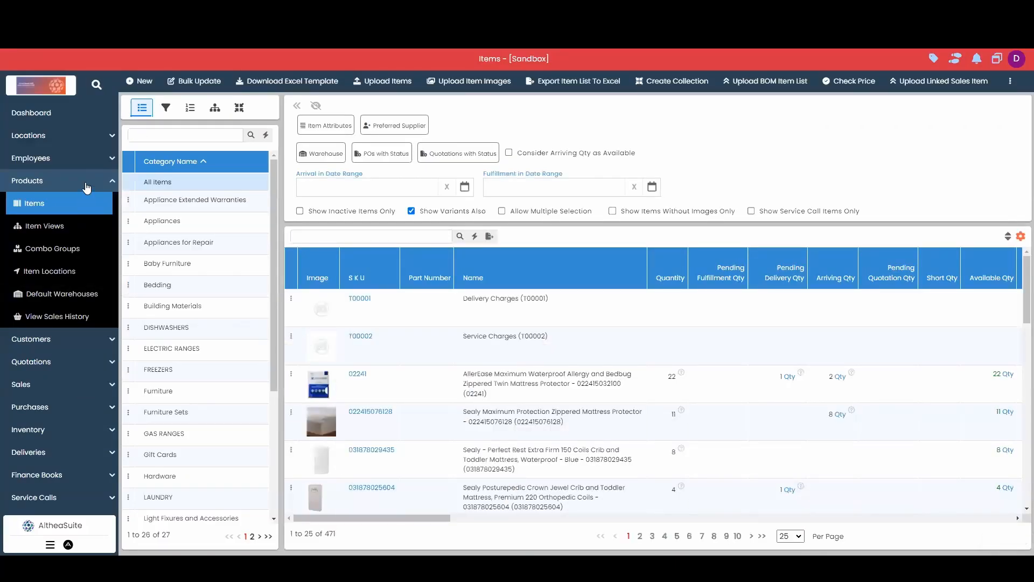
# Go to the sales invoices and start a new invoice
pyautogui.click(86, 186)
pyautogui.click(49, 249)
pyautogui.click(84, 279)
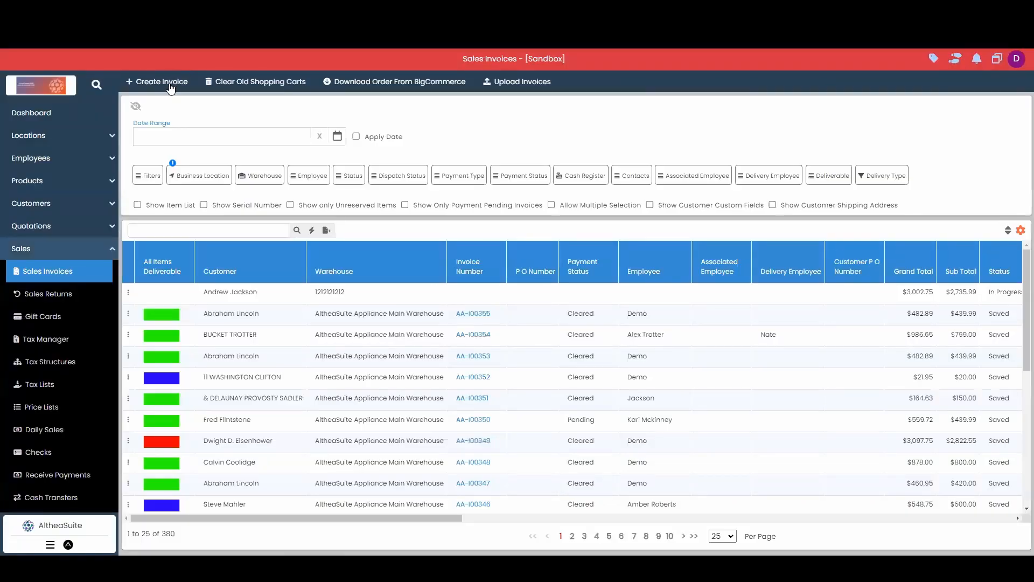
pyautogui.click(170, 86)
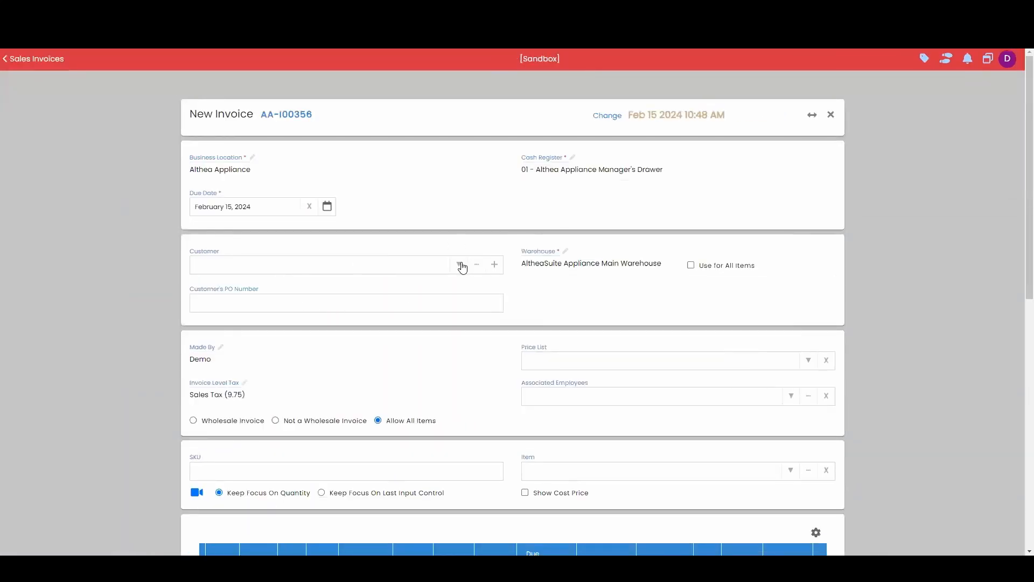
# Choose the existing customer for the invoice and use the billing address as the shipping address
pyautogui.click(332, 272)
pyautogui.write('abrah')
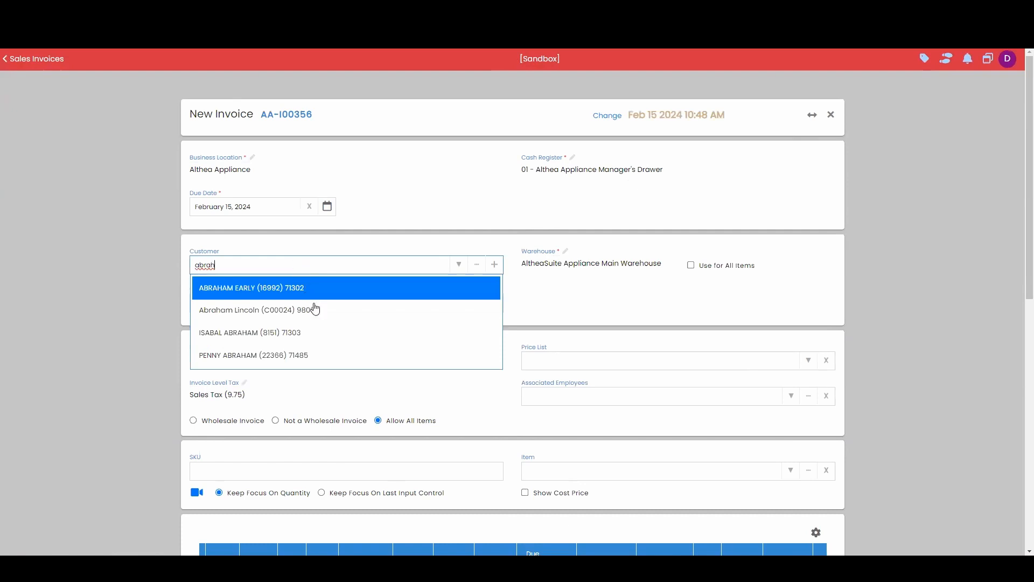
pyautogui.click(314, 307)
pyautogui.scroll(-2, 513, 356)
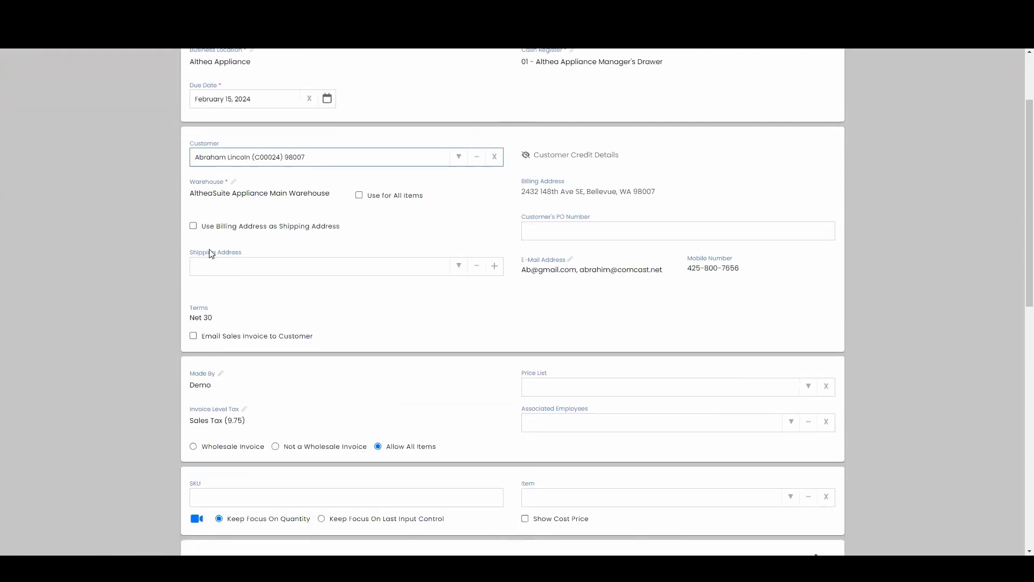
pyautogui.click(192, 226)
# Add the Safavieh Brian Decorative Pillows - Set of 2 item to the invoice
pyautogui.scroll(-5, 539, 431)
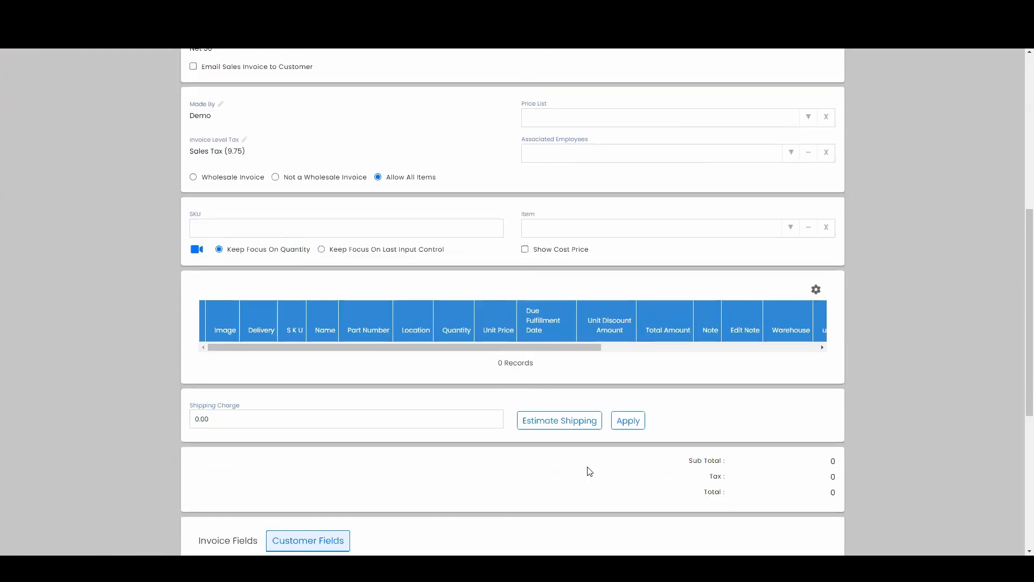
pyautogui.click(585, 230)
pyautogui.hotkey('ctrl', 'v')
pyautogui.click(611, 256)
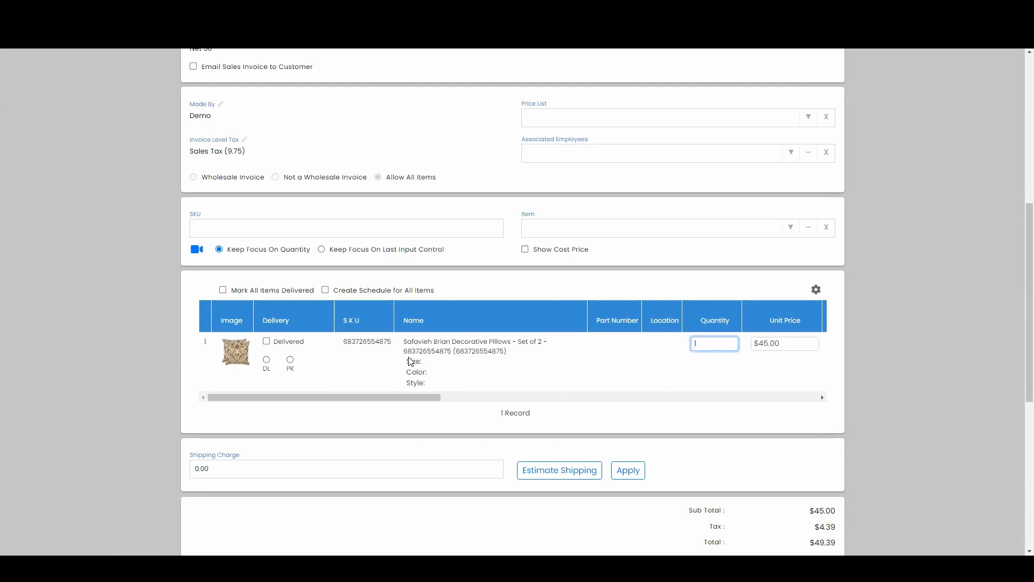
# Replace the invoice line's More Information text with "Style: Medi", "Color: Gold and Orange" and "Size: XL" on separate lines
pyautogui.click(207, 344)
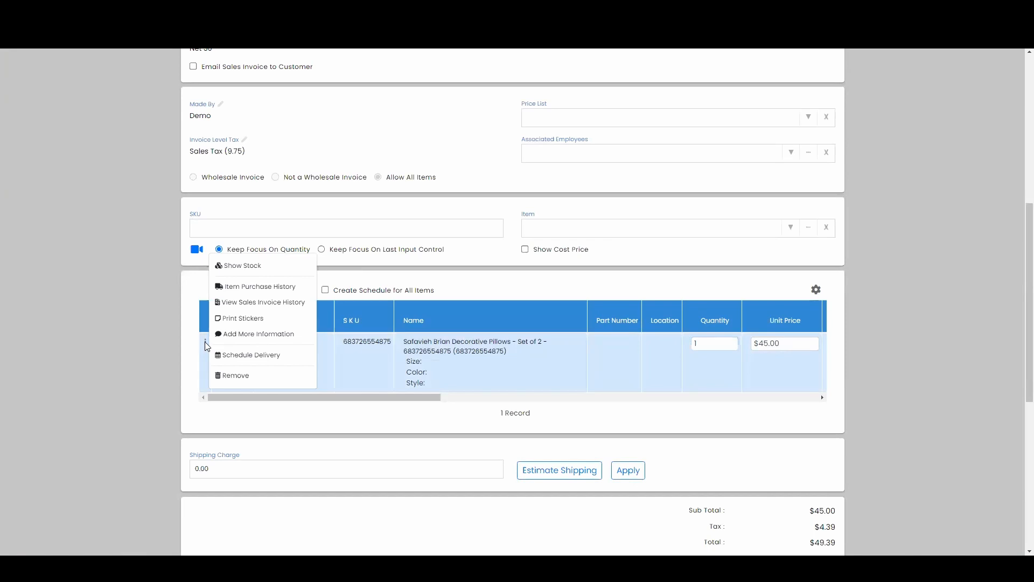
pyautogui.click(259, 334)
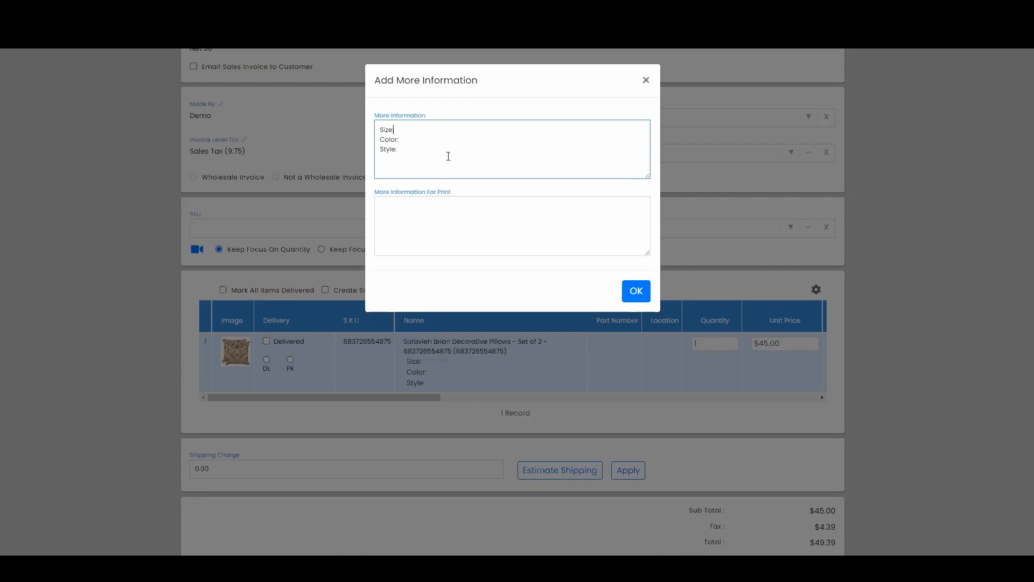
pyautogui.moveTo(432, 155); pyautogui.dragTo(344, 108)
pyautogui.press('BackSpace')
pyautogui.write('Style: Medi')
pyautogui.press('Return')
pyautogui.write('Color: Gold and Orange')
pyautogui.press('Return')
pyautogui.write('Size: XL')
pyautogui.click(631, 289)
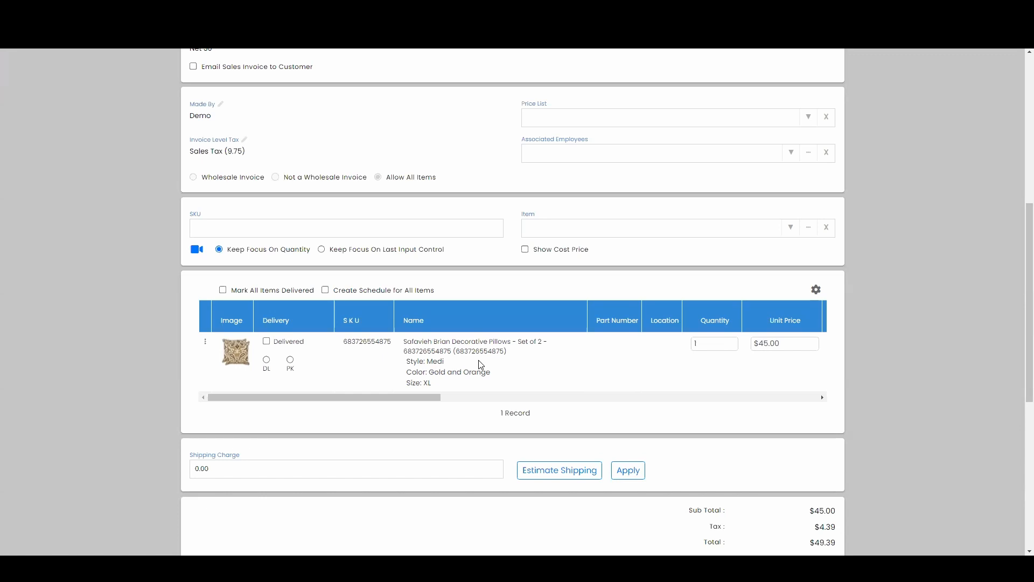
# Set the pillow line to DL delivery, pay the full pending amount in cash and complete the invoice
pyautogui.click(266, 361)
pyautogui.scroll(-7, 827, 492)
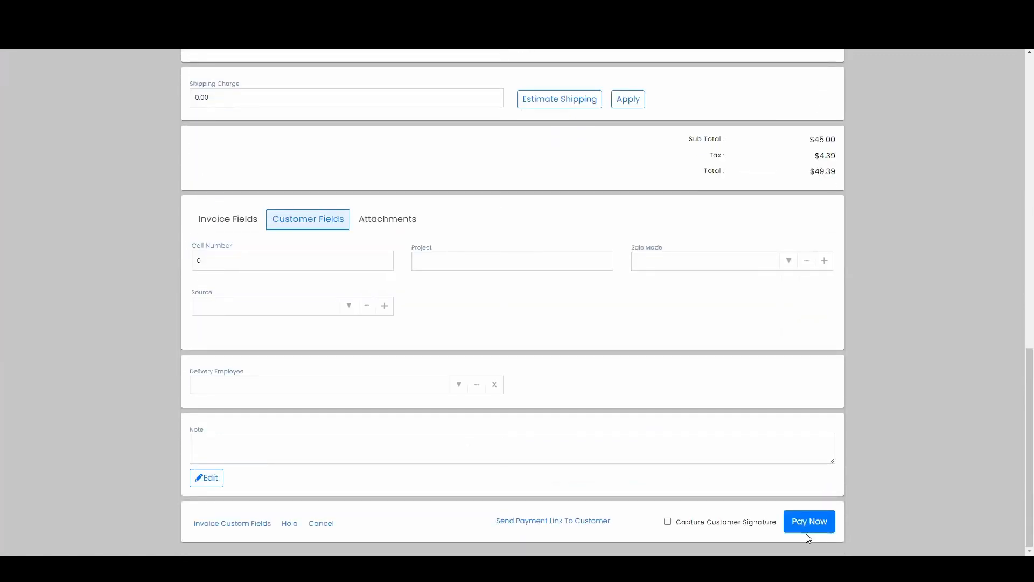
pyautogui.click(804, 525)
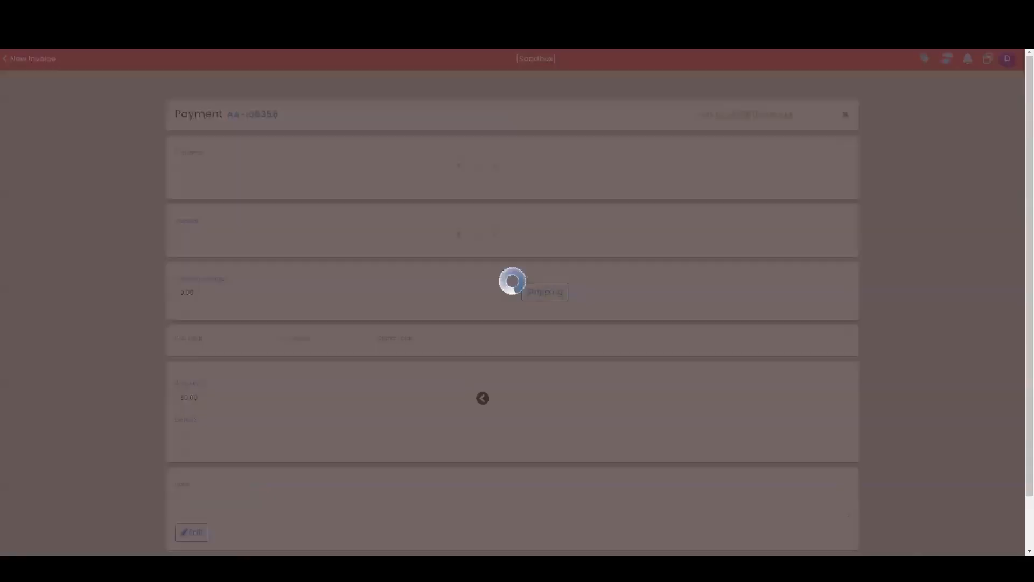
pyautogui.scroll(-5, 351, 489)
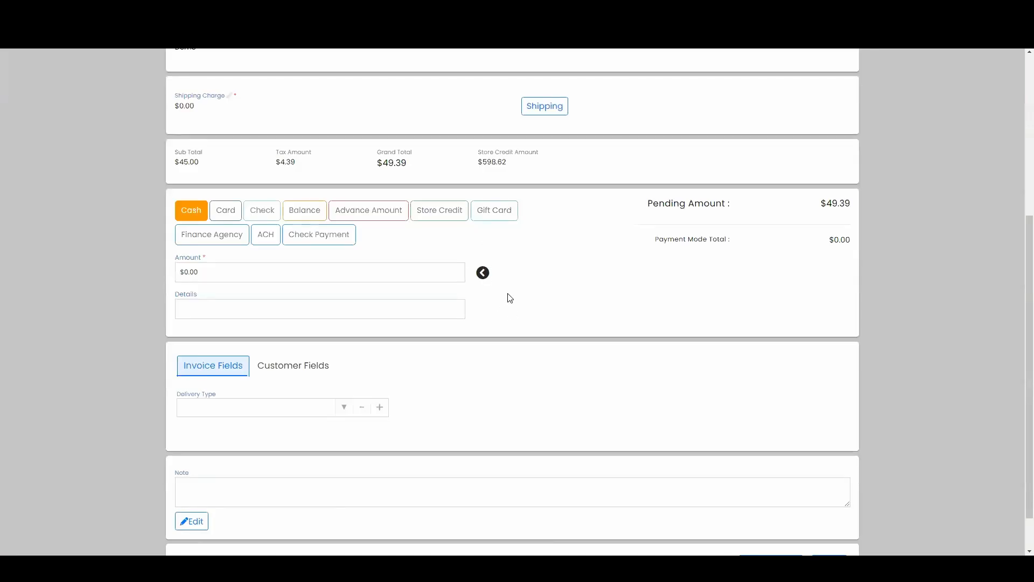
pyautogui.click(483, 272)
pyautogui.scroll(-1, 828, 504)
pyautogui.click(825, 517)
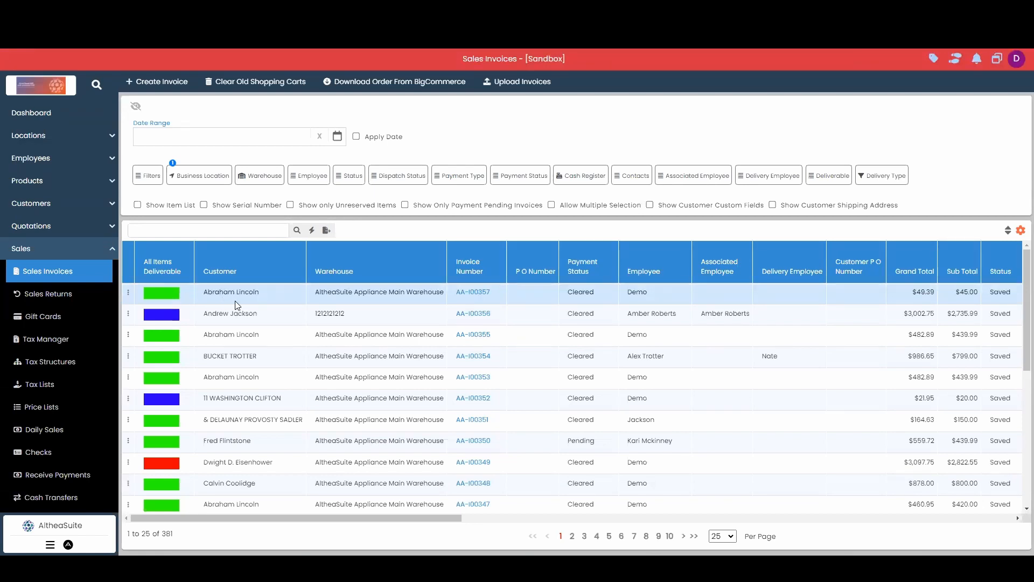
# Generate a back order PO from the newest sales invoice with the No Supplier option
pyautogui.click(128, 292)
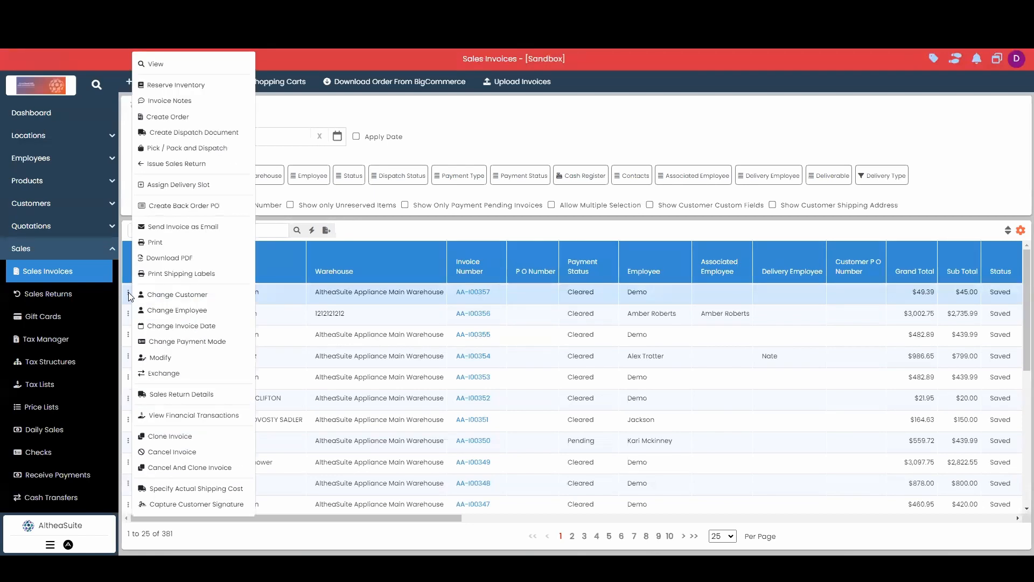
pyautogui.click(217, 209)
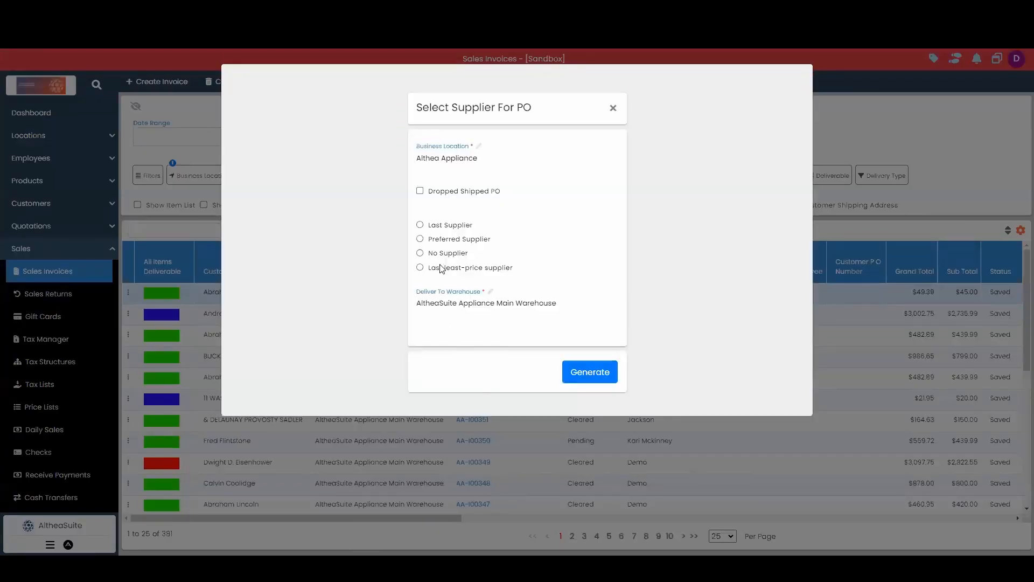
pyautogui.click(420, 252)
pyautogui.click(584, 373)
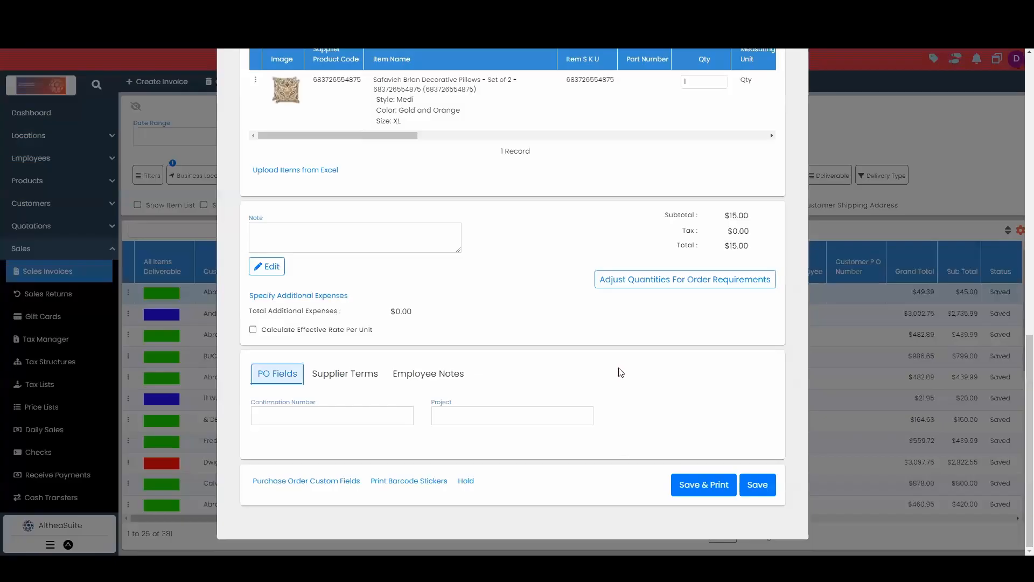
# Check the additional information of the pillow line in the generated purchase order and close it
pyautogui.scroll(3, 619, 369)
pyautogui.scroll(3, 620, 368)
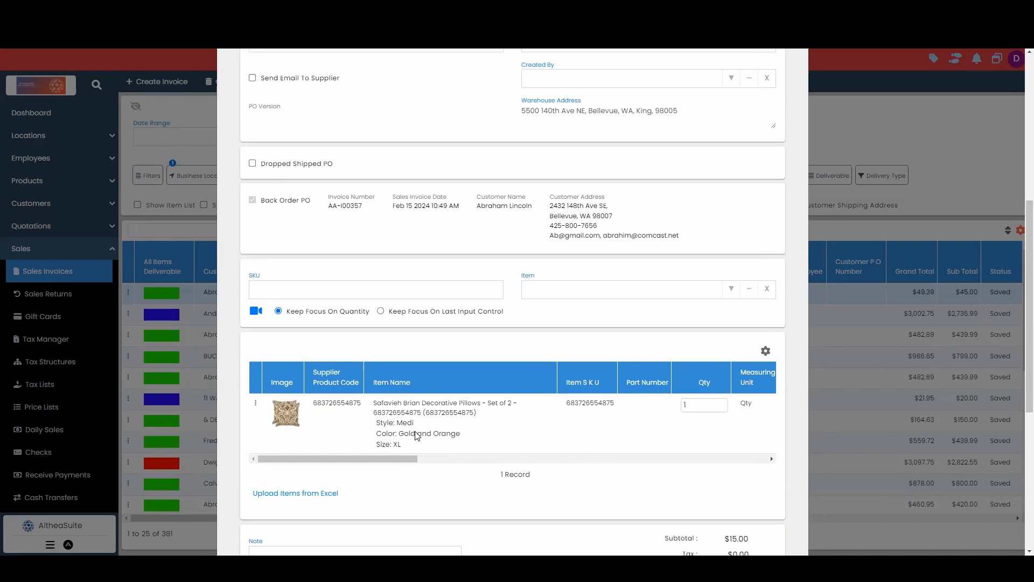
pyautogui.click(256, 404)
pyautogui.click(275, 401)
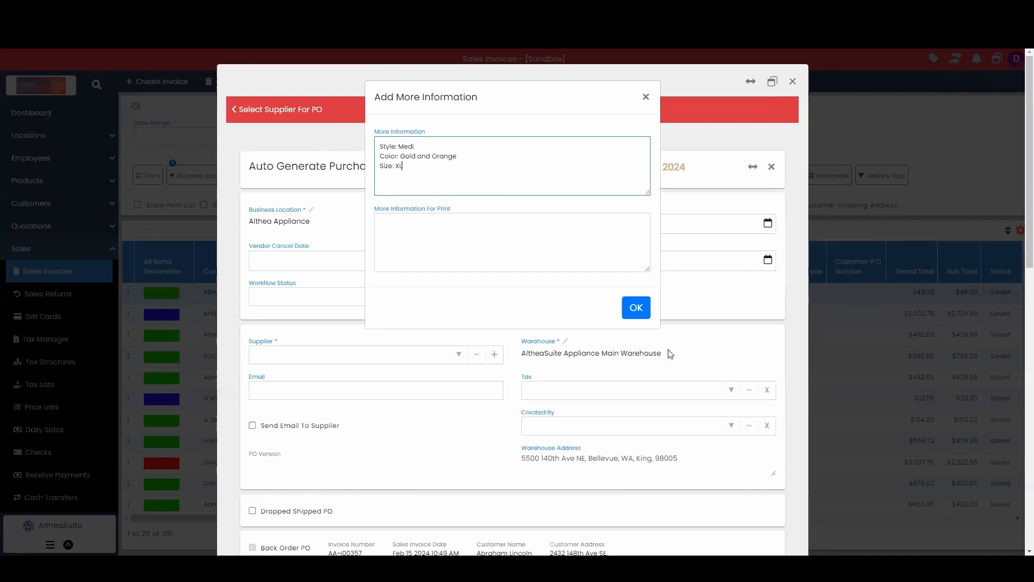
pyautogui.click(636, 307)
# Choose Amazon as the purchase order's supplier and save the purchase order
pyautogui.scroll(-6, 719, 492)
pyautogui.scroll(6, 719, 491)
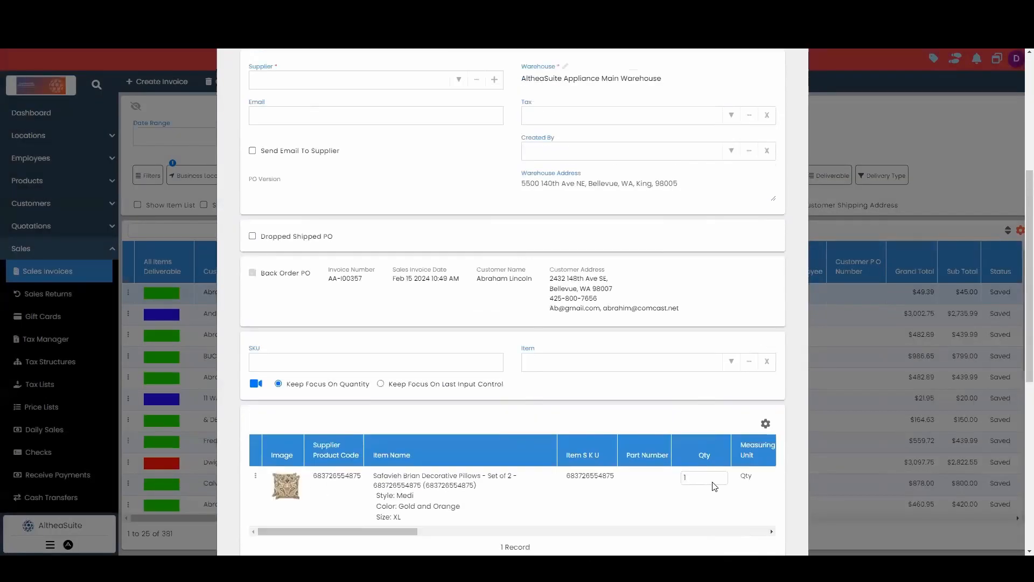
pyautogui.click(459, 300)
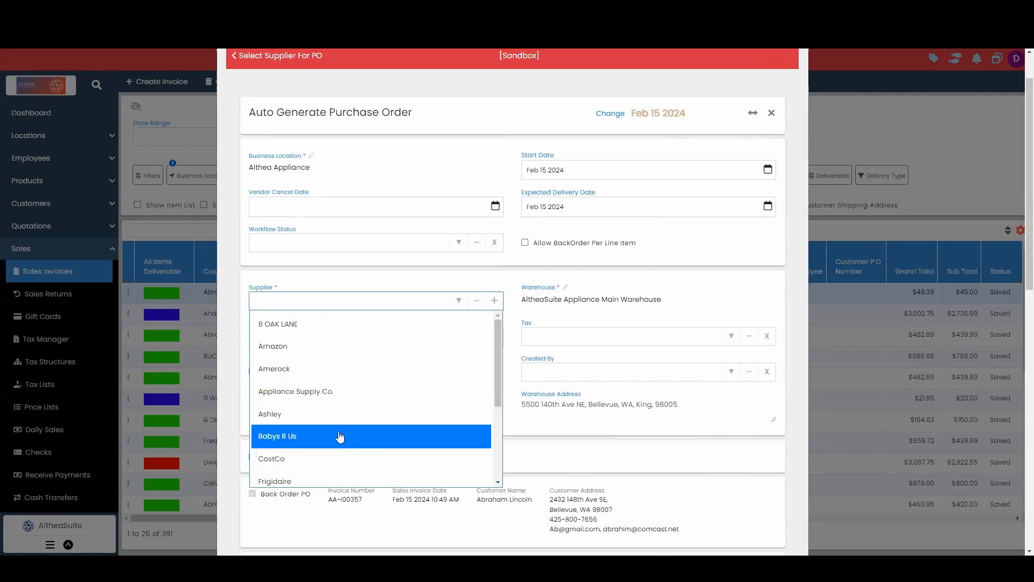
pyautogui.click(317, 349)
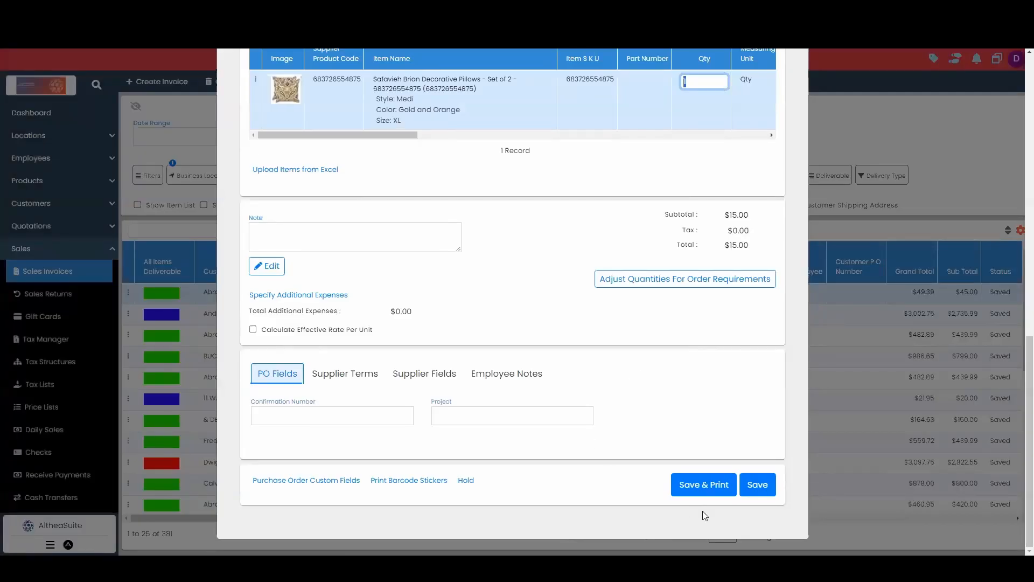
pyautogui.scroll(3, 656, 400)
pyautogui.scroll(-3, 732, 425)
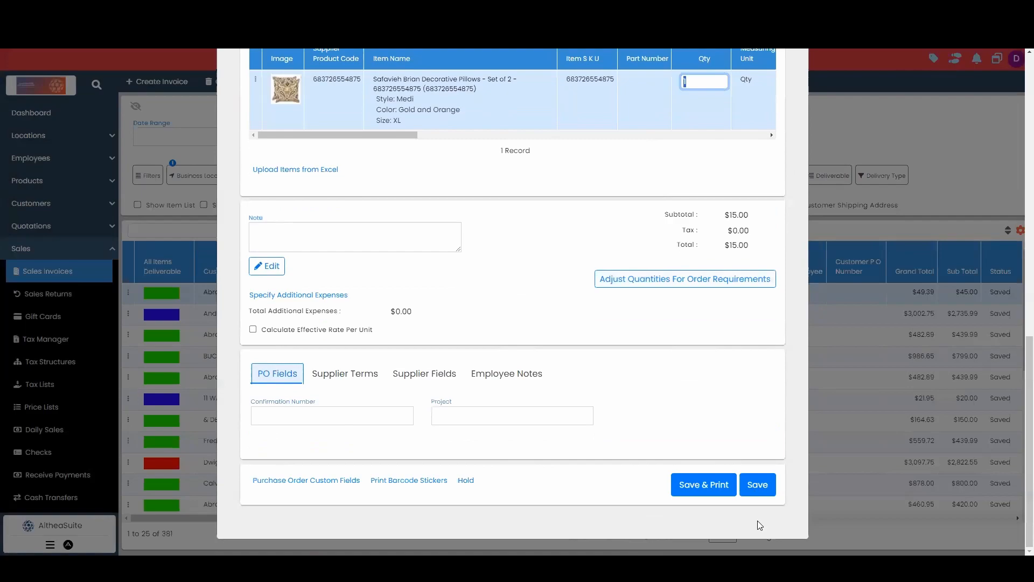
pyautogui.click(757, 485)
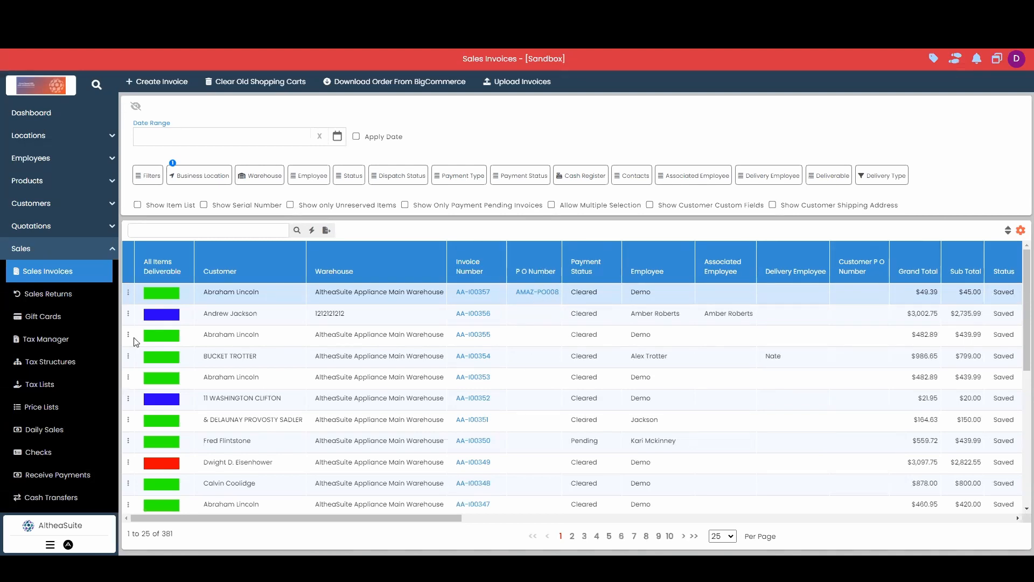
# Go to the purchase orders list and select the pending Amazon order dated Feb 15 2024
pyautogui.click(69, 253)
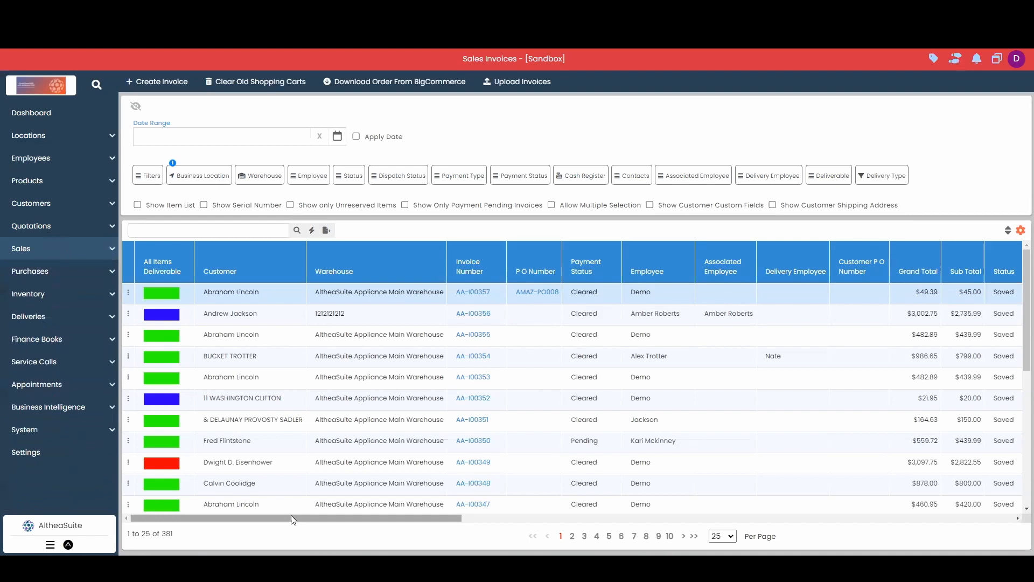
pyautogui.click(39, 275)
pyautogui.click(89, 318)
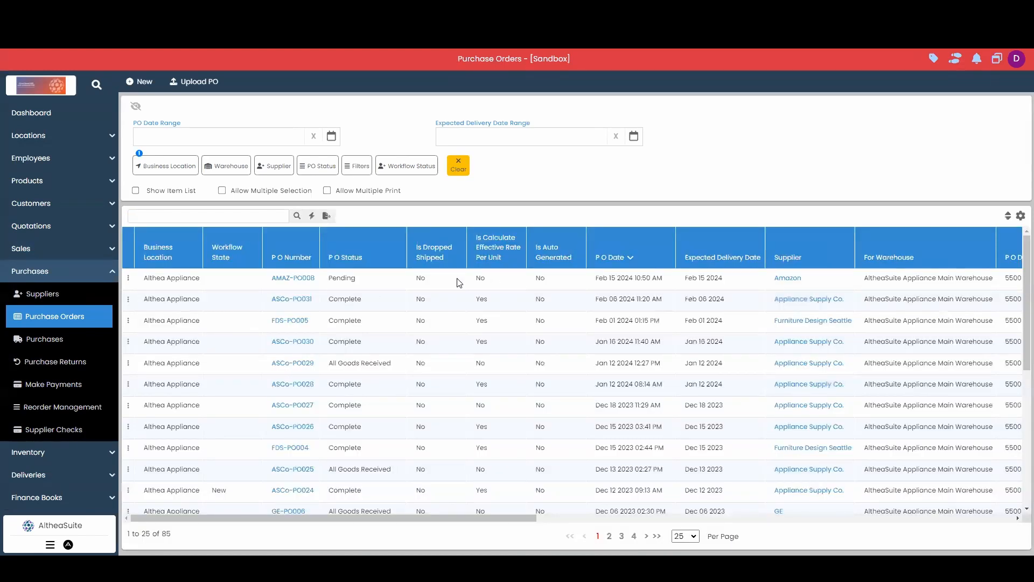
pyautogui.click(376, 286)
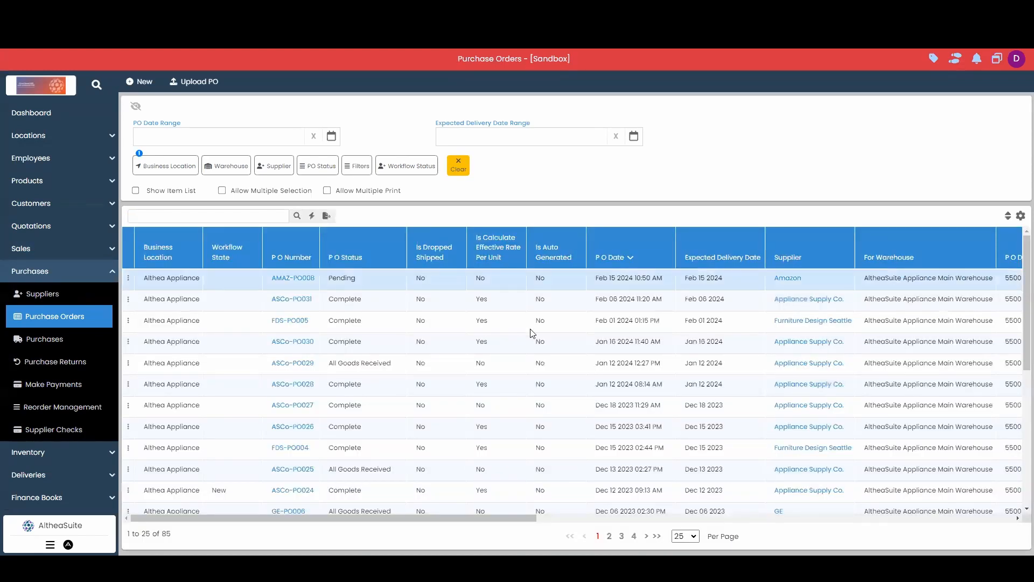